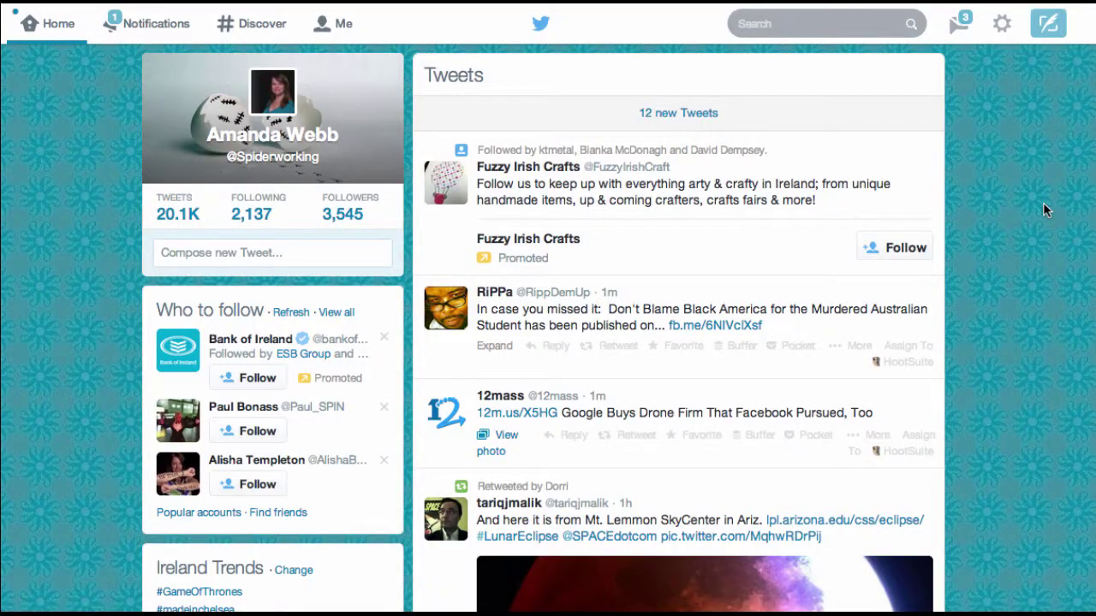
# Search Twitter for 'facebook ads'
pyautogui.click(754, 27)
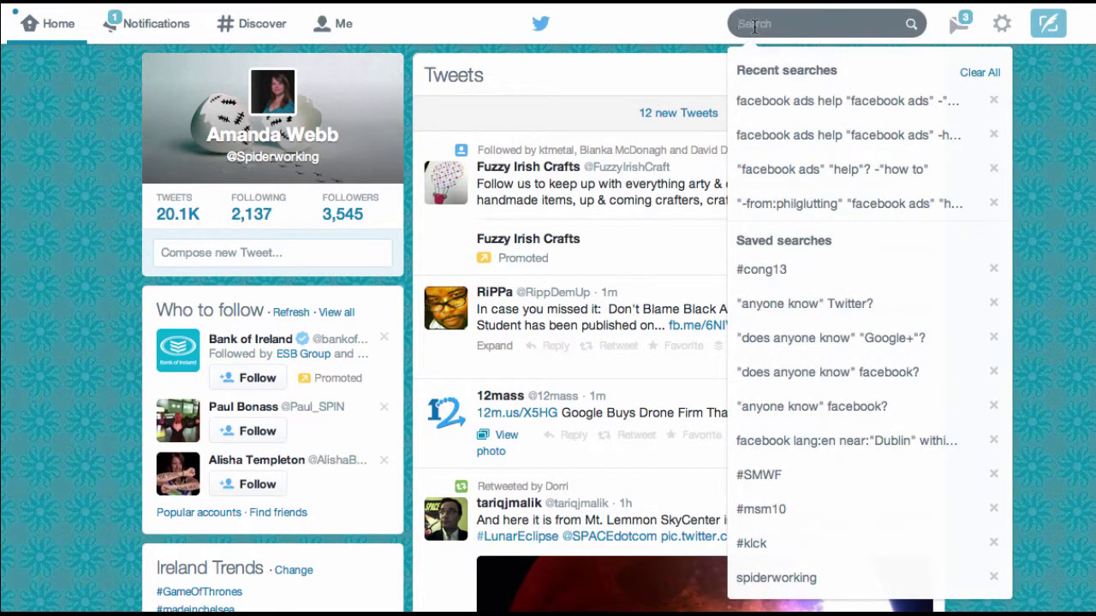
pyautogui.write('facebook')
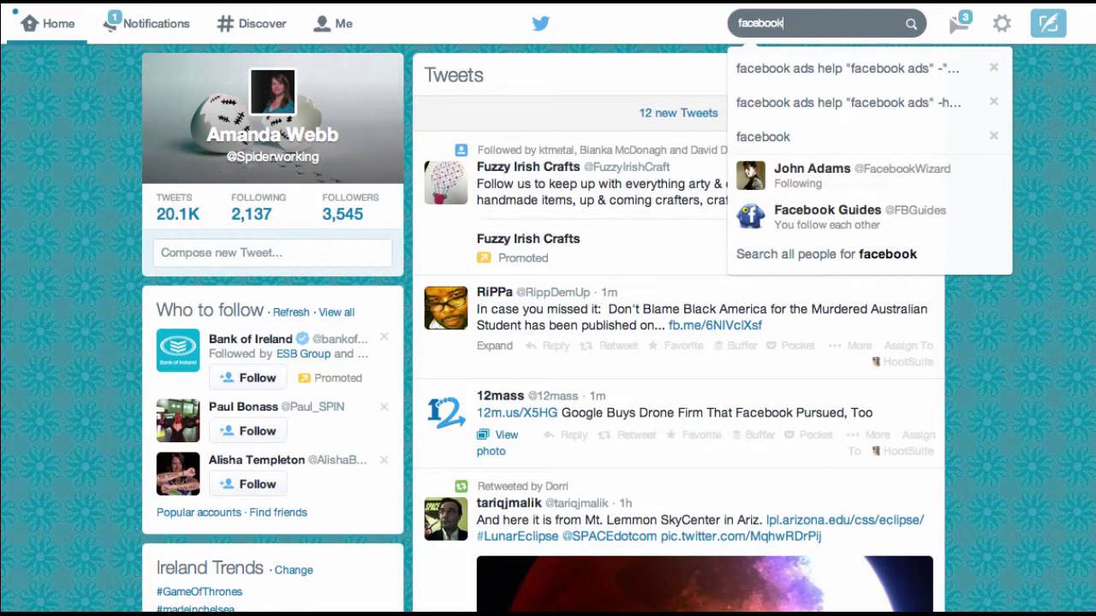
pyautogui.write(' ads')
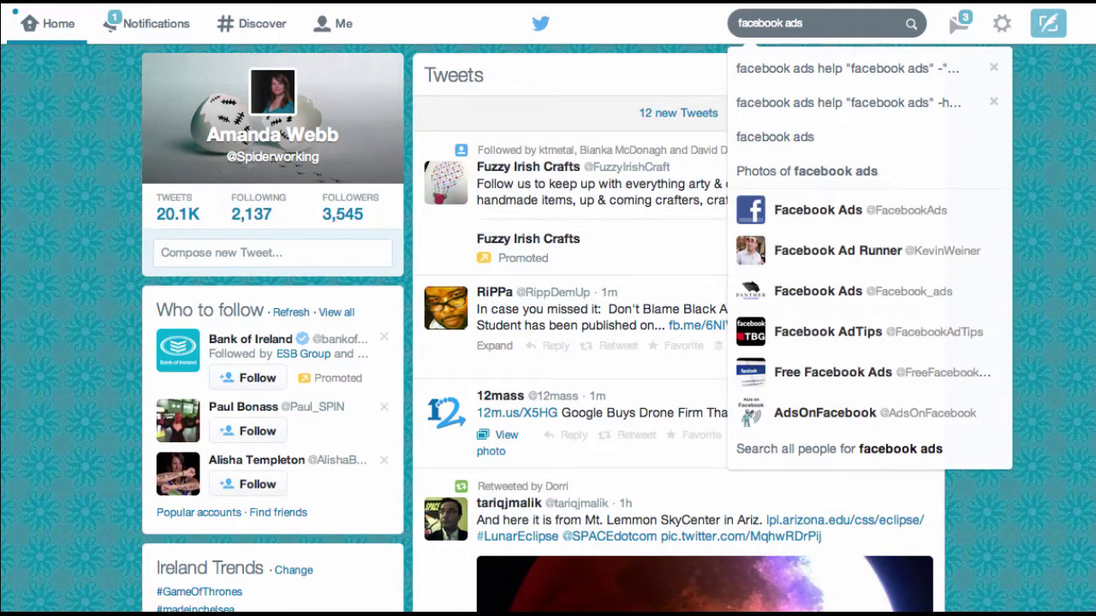
pyautogui.click(911, 23)
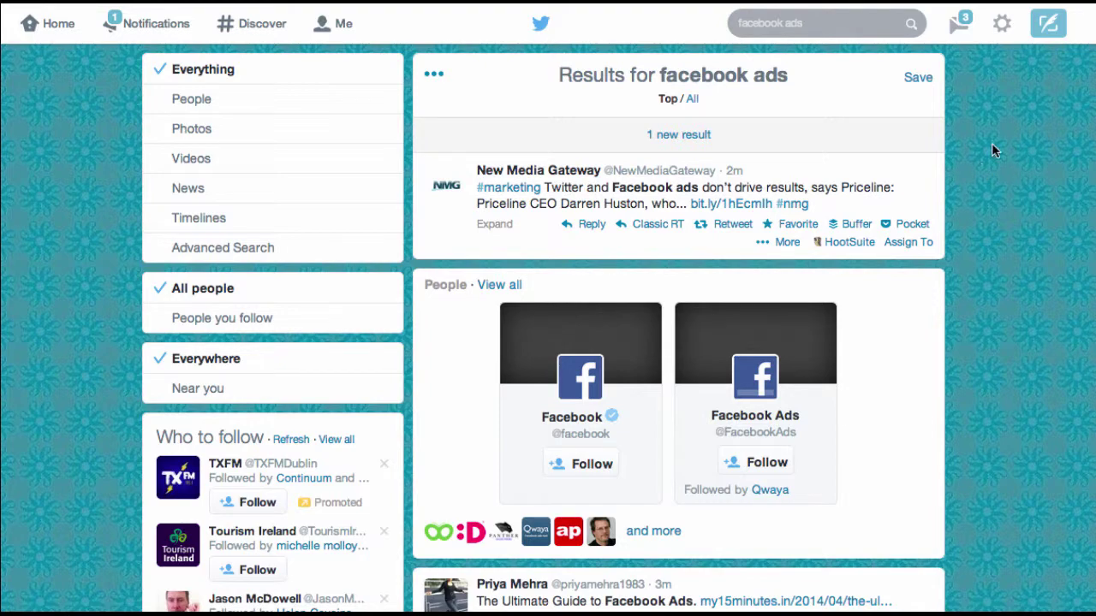
pyautogui.scroll(-3, 1041, 322)
pyautogui.scroll(-5, 1041, 322)
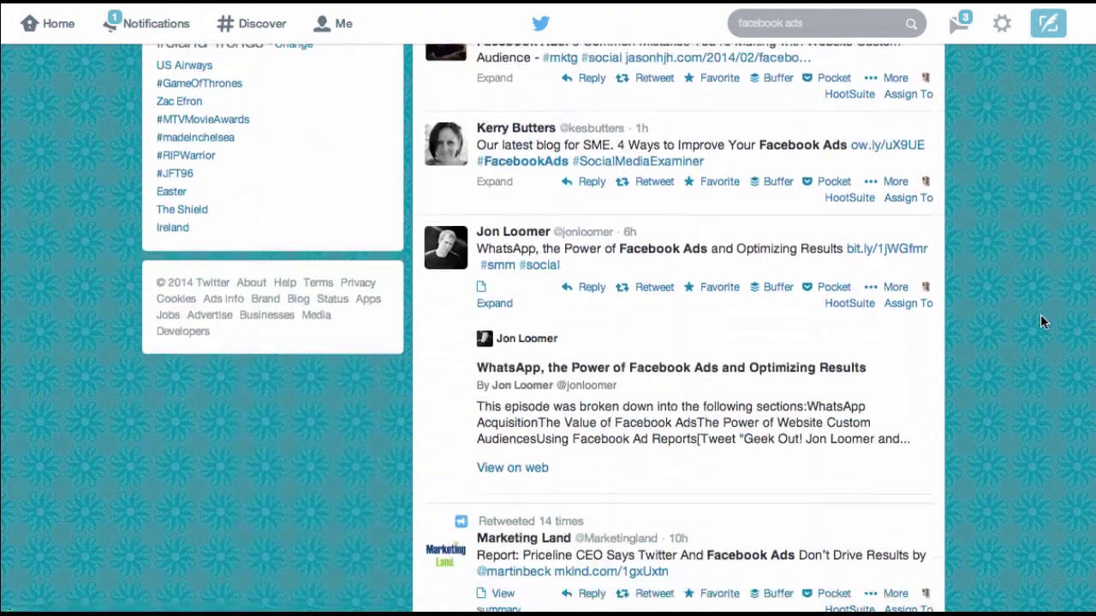
pyautogui.scroll(8, 1040, 321)
pyautogui.scroll(1, 1040, 314)
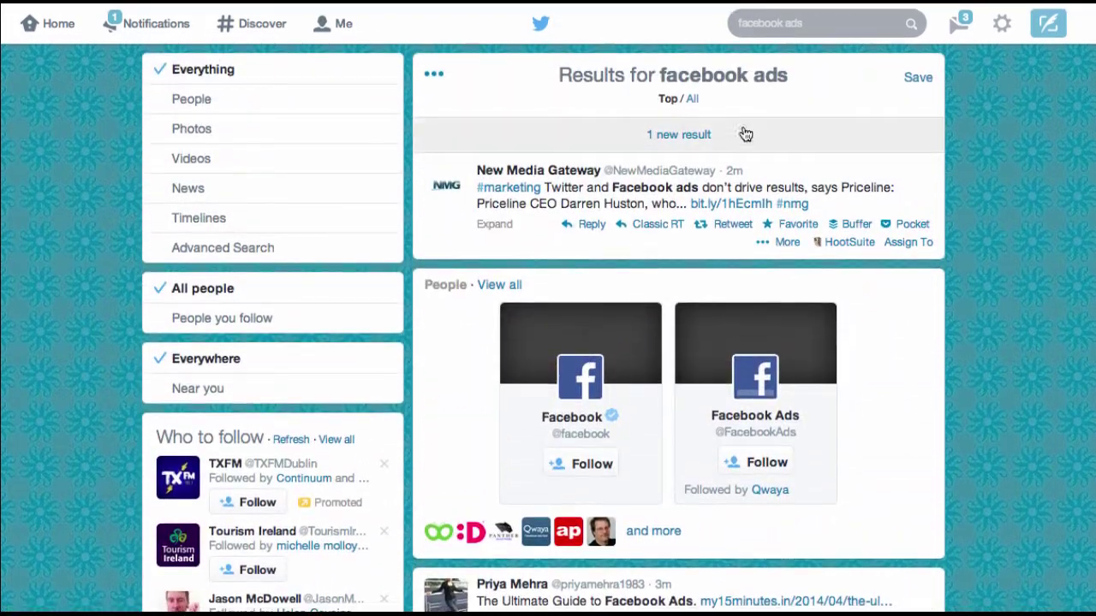
# Switch the facebook ads results to the All view and browse the tweets
pyautogui.click(692, 101)
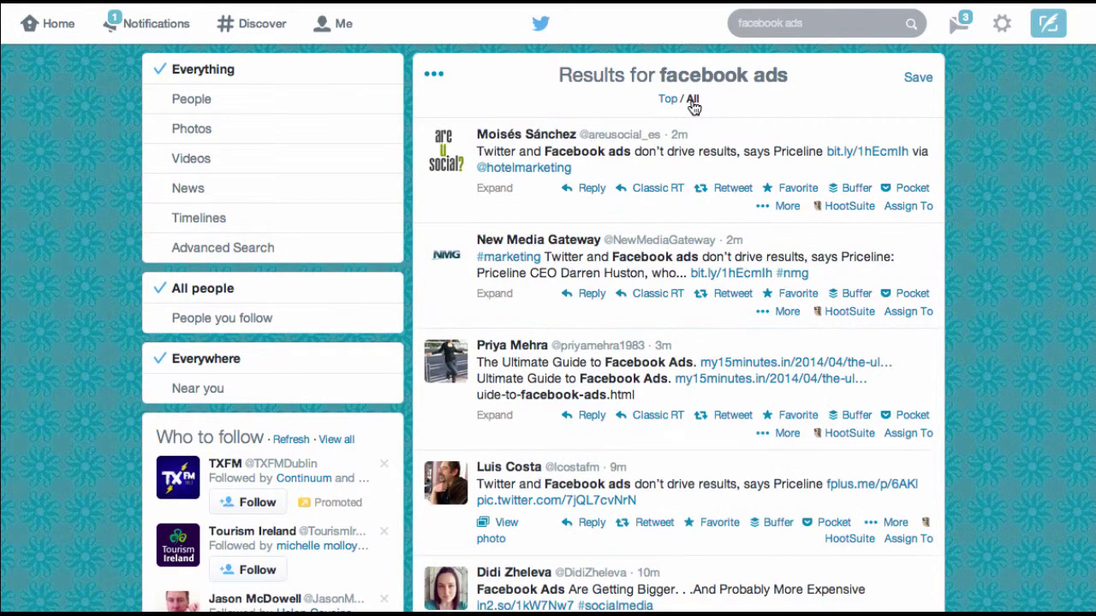
pyautogui.scroll(-5, 935, 273)
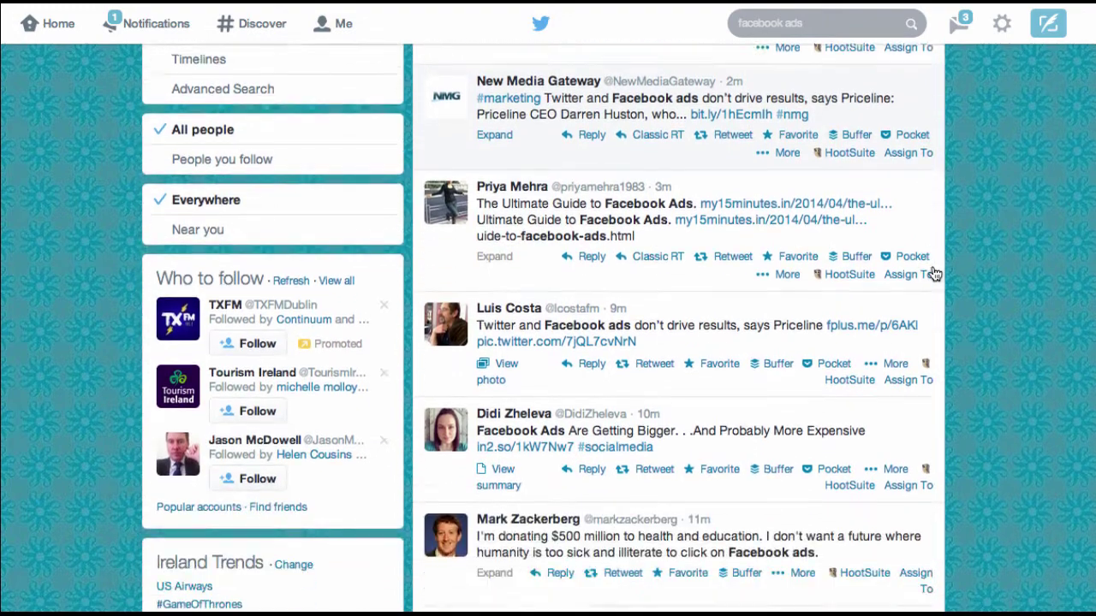
pyautogui.scroll(-5, 935, 273)
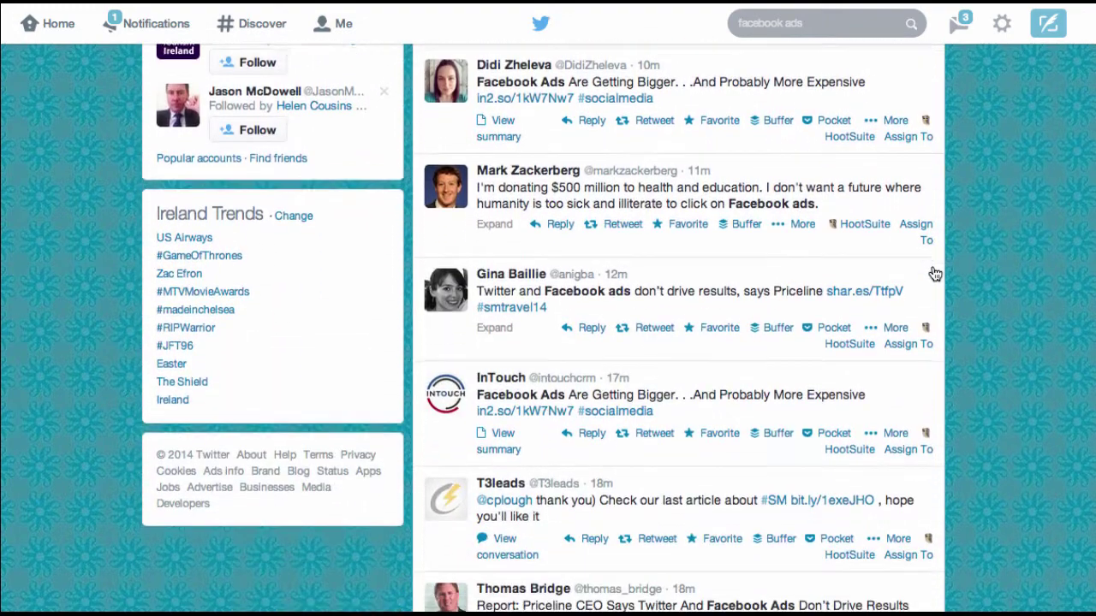
pyautogui.scroll(-2, 935, 273)
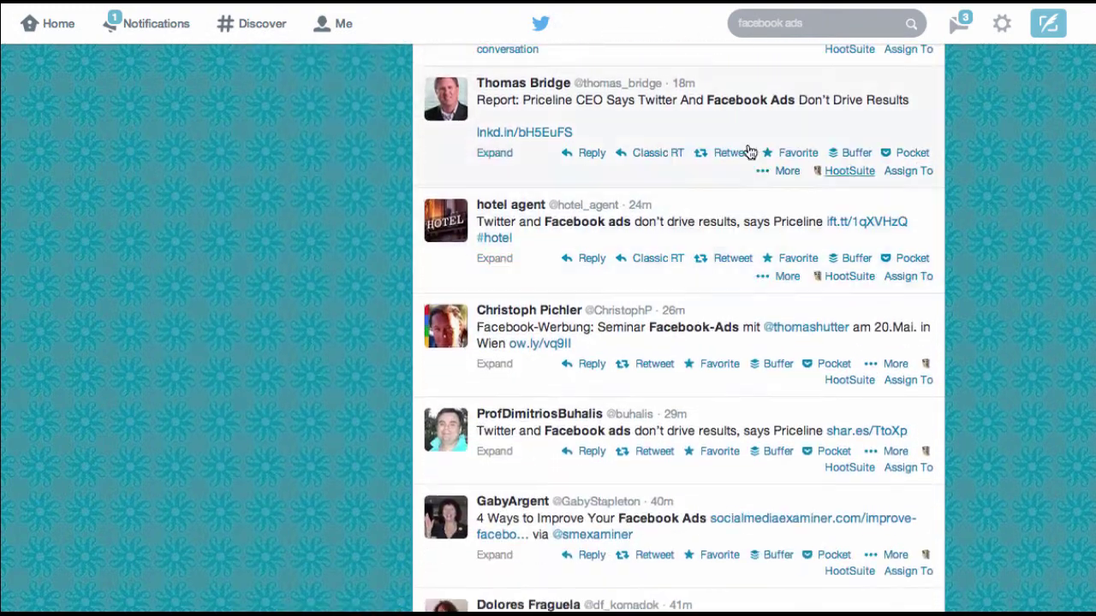
pyautogui.scroll(12, 970, 271)
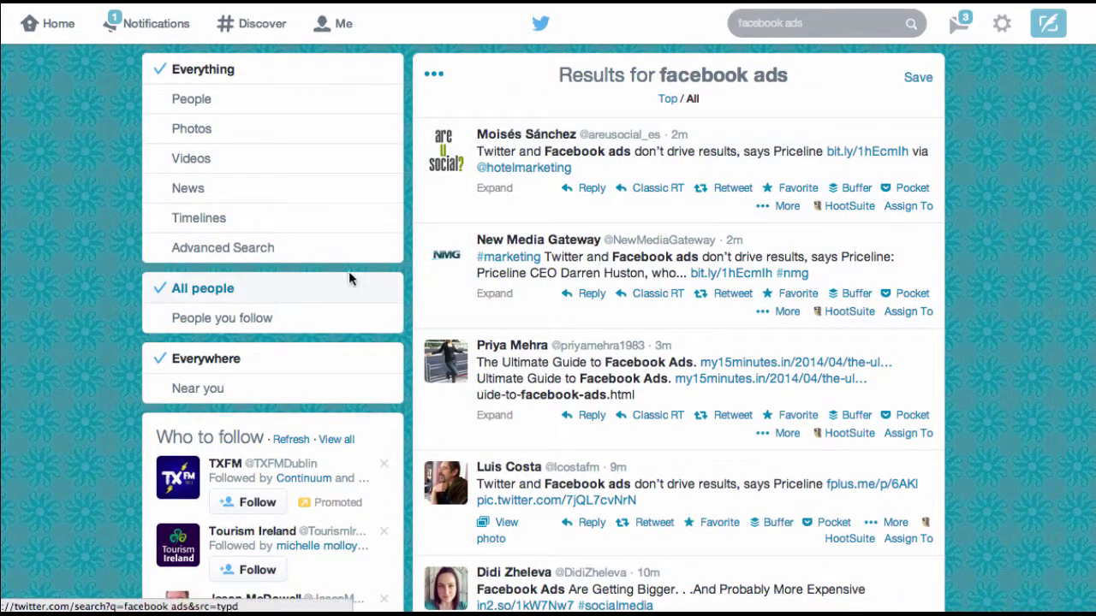
# In Advanced Search, enter exact phrase 'facebook ads', all words 'facebook ads help', and tick Question
pyautogui.click(234, 257)
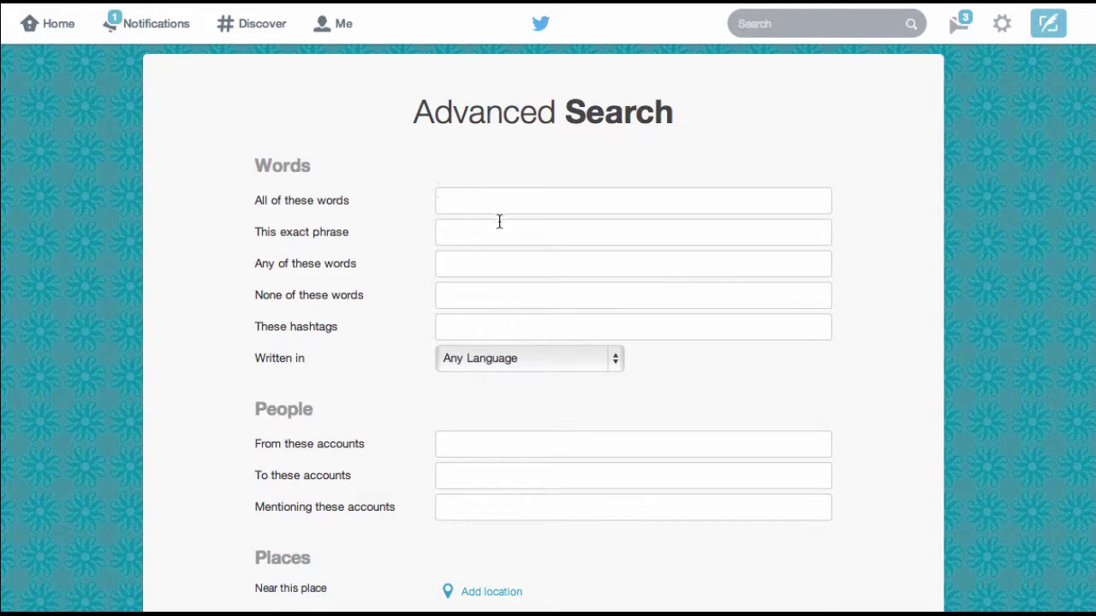
pyautogui.click(462, 232)
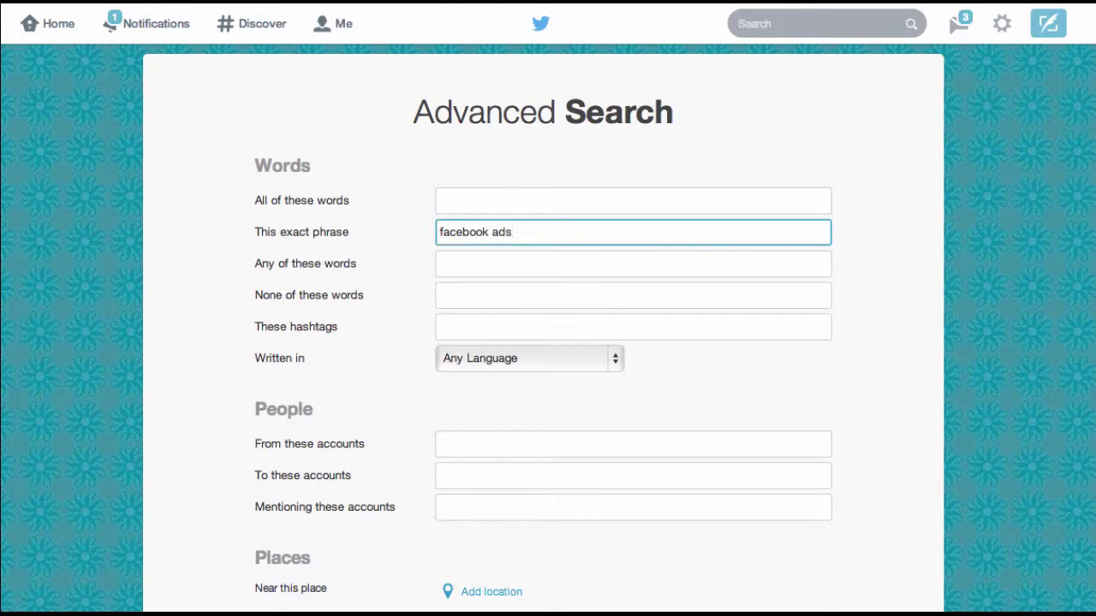
pyautogui.click(460, 198)
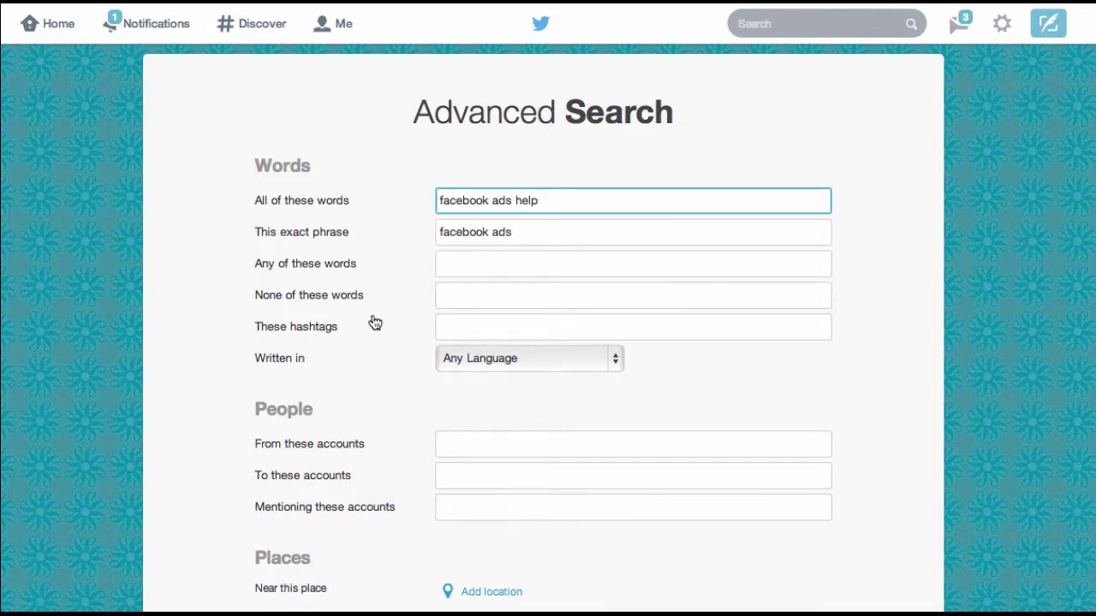
pyautogui.scroll(-3, 373, 320)
pyautogui.scroll(-5, 374, 321)
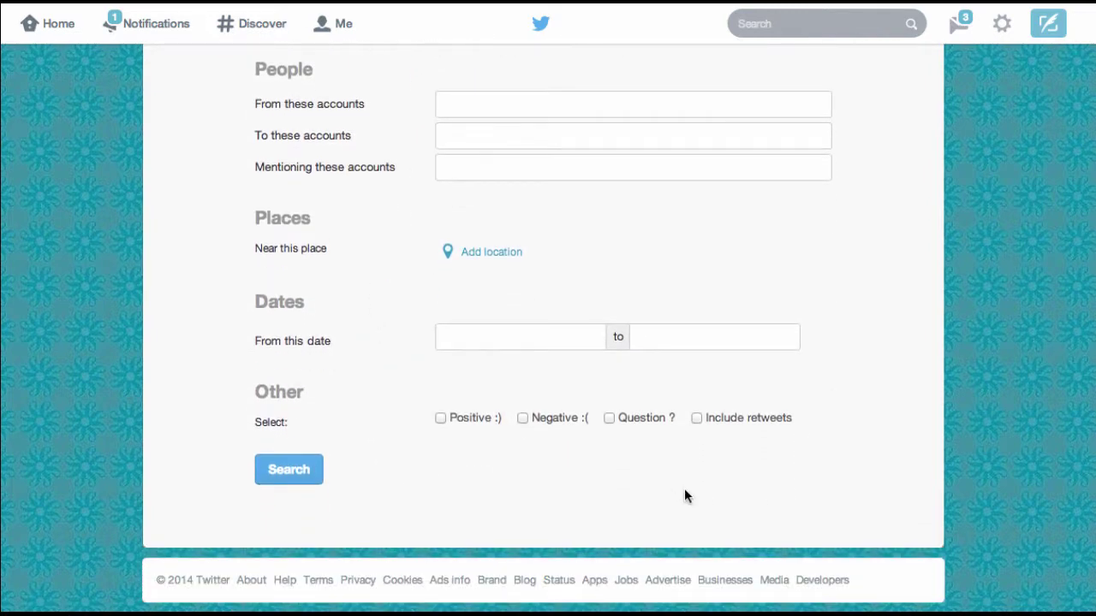
pyautogui.click(609, 422)
# Run the question-filtered 'facebook ads help' search and browse its All results
pyautogui.click(291, 472)
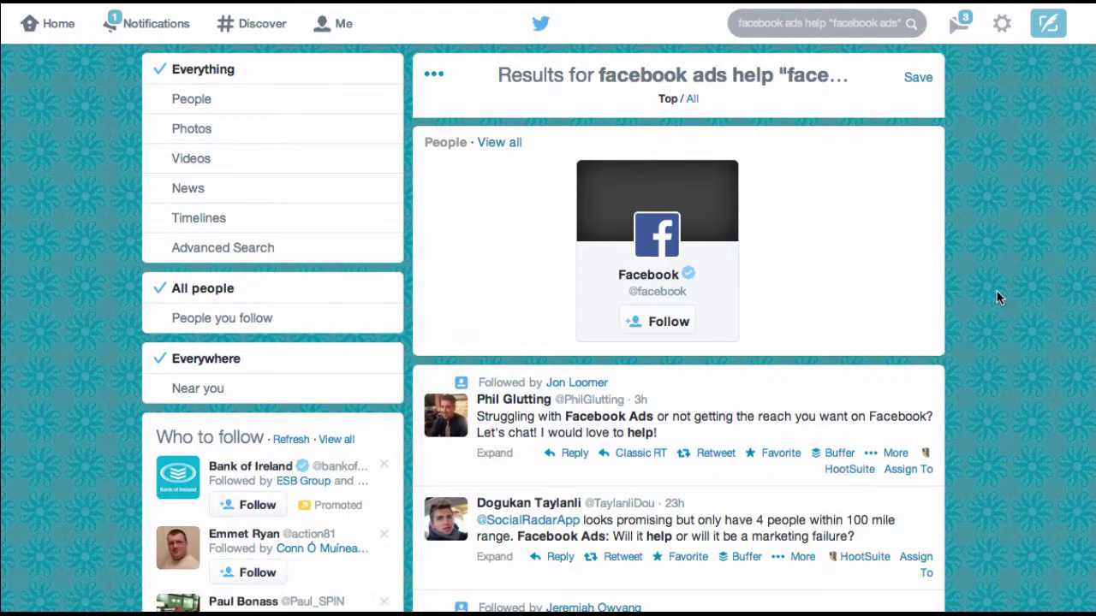
pyautogui.click(694, 99)
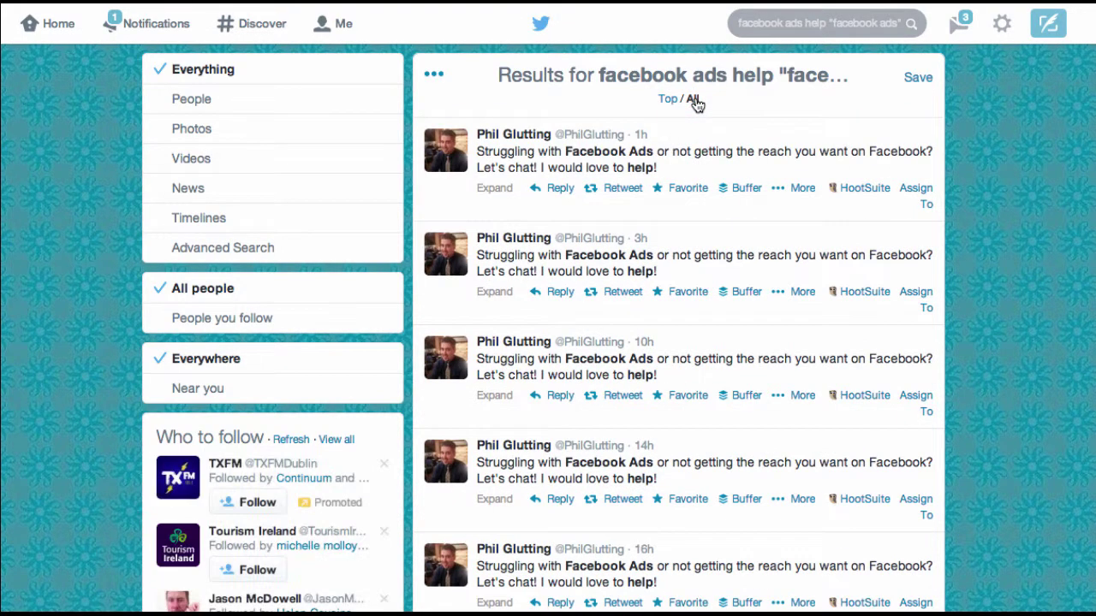
pyautogui.scroll(-5, 996, 274)
pyautogui.scroll(-10, 995, 269)
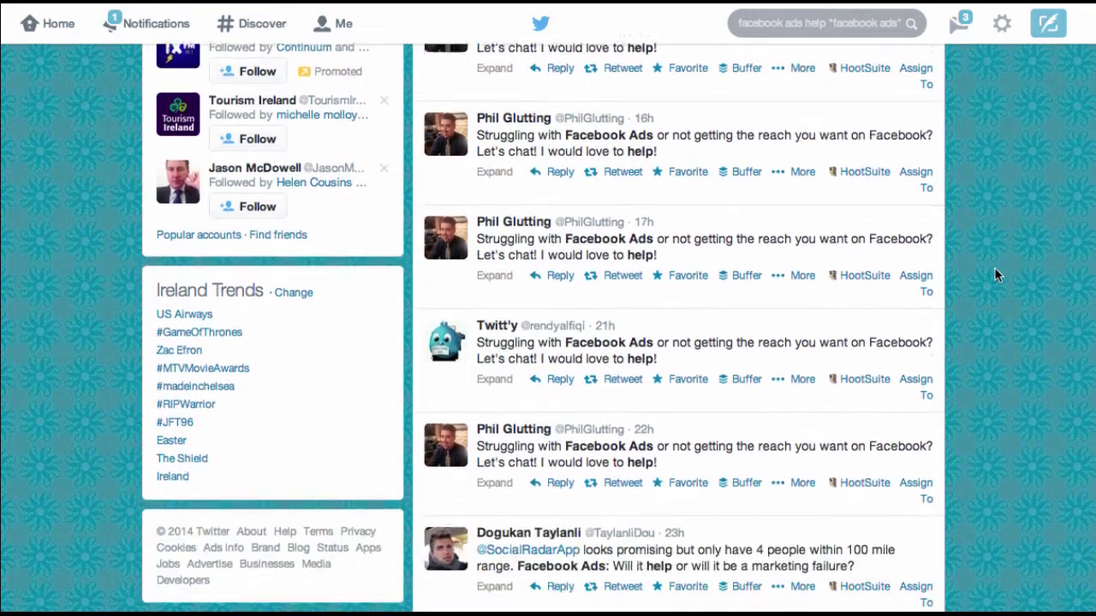
pyautogui.scroll(-3, 994, 267)
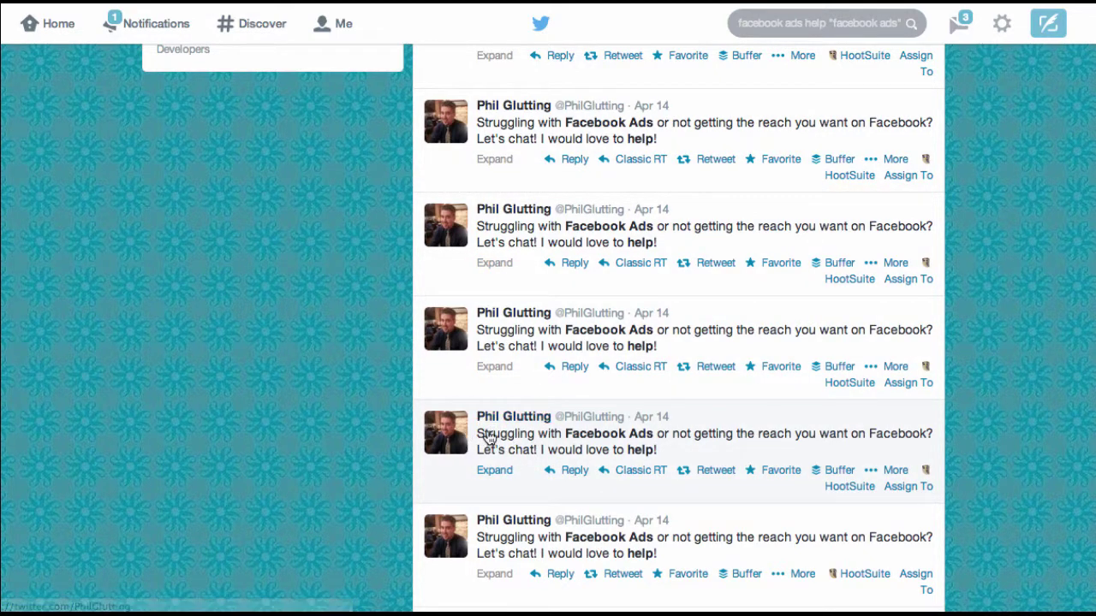
pyautogui.scroll(5, 958, 217)
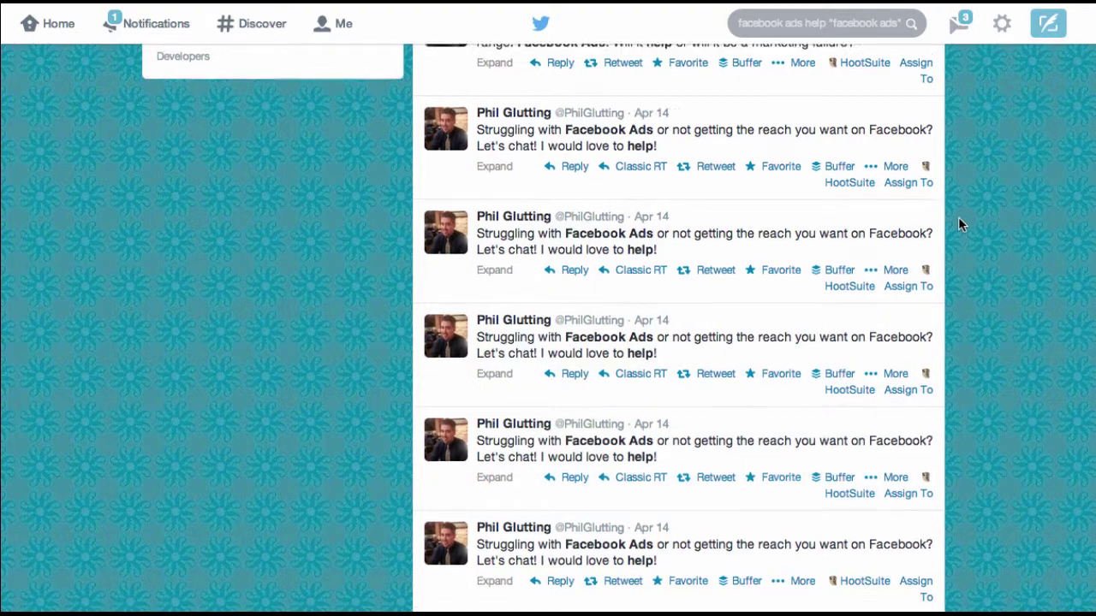
# Rerun the search excluding "struggling" and show All matching tweets
pyautogui.click(900, 23)
pyautogui.write('?')
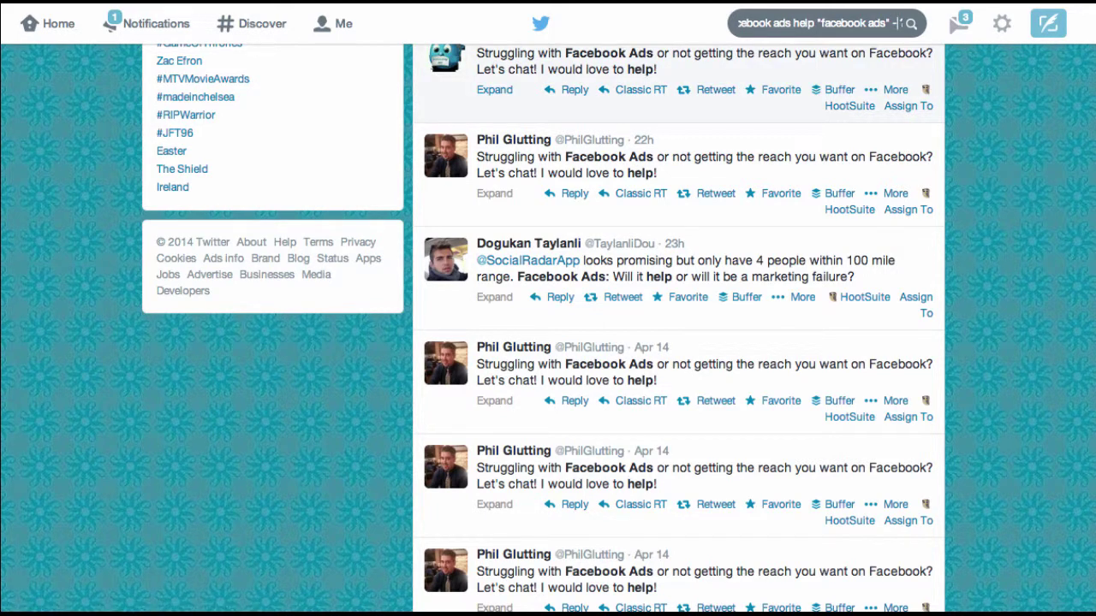
pyautogui.write('"')
pyautogui.write('s')
pyautogui.write('trug')
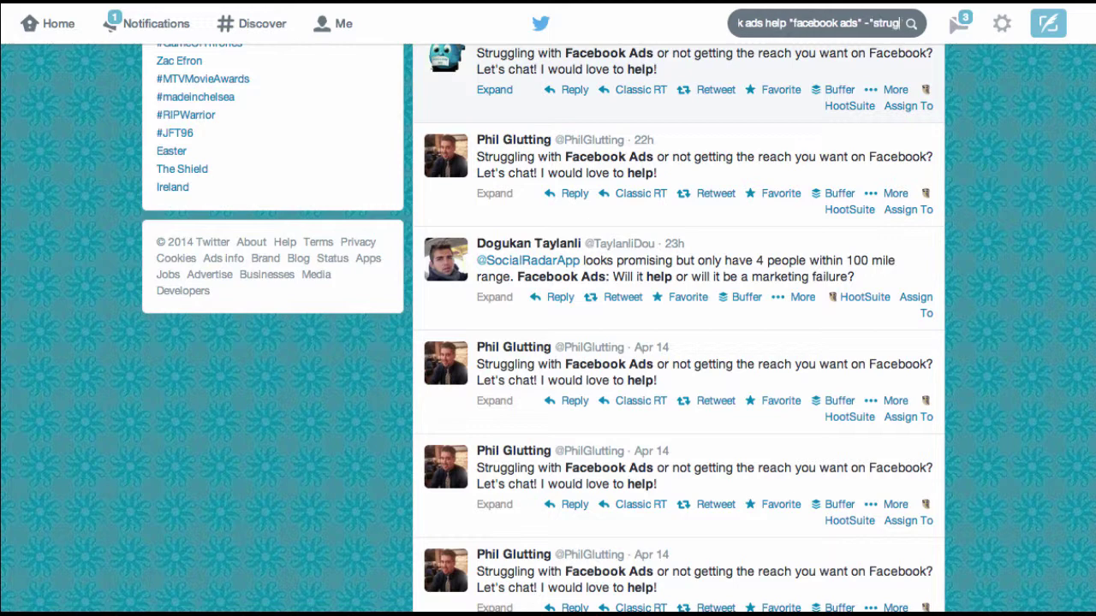
pyautogui.write('gling"')
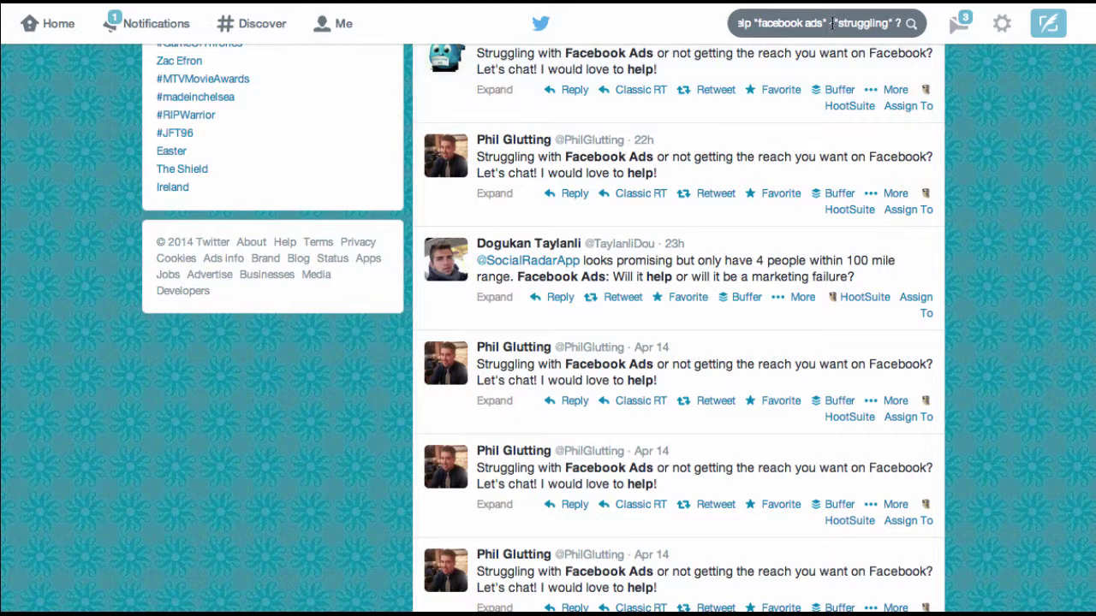
pyautogui.click(913, 26)
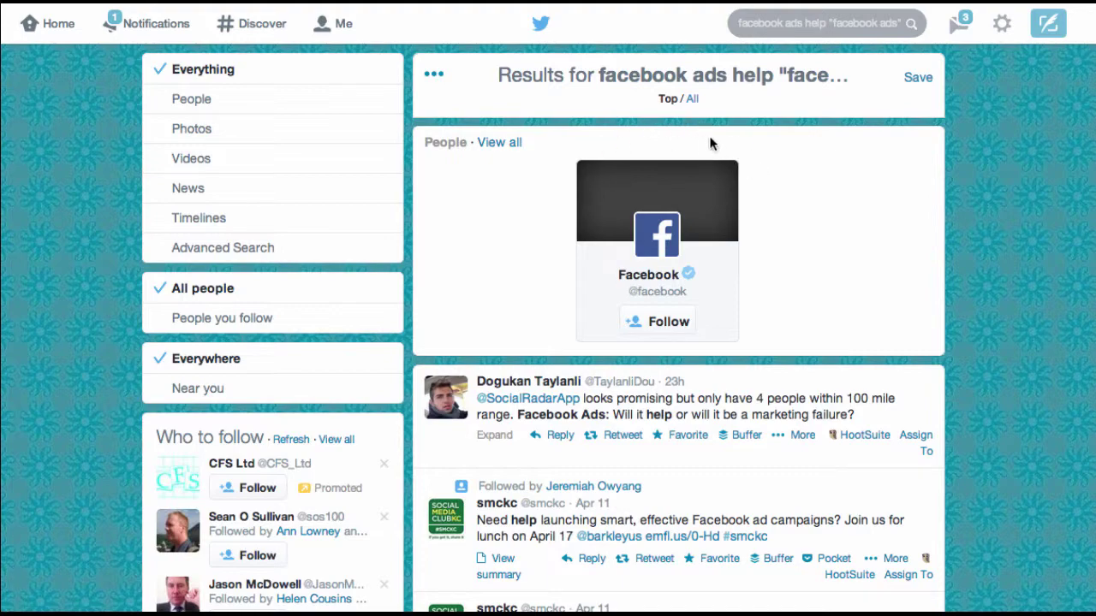
pyautogui.click(692, 98)
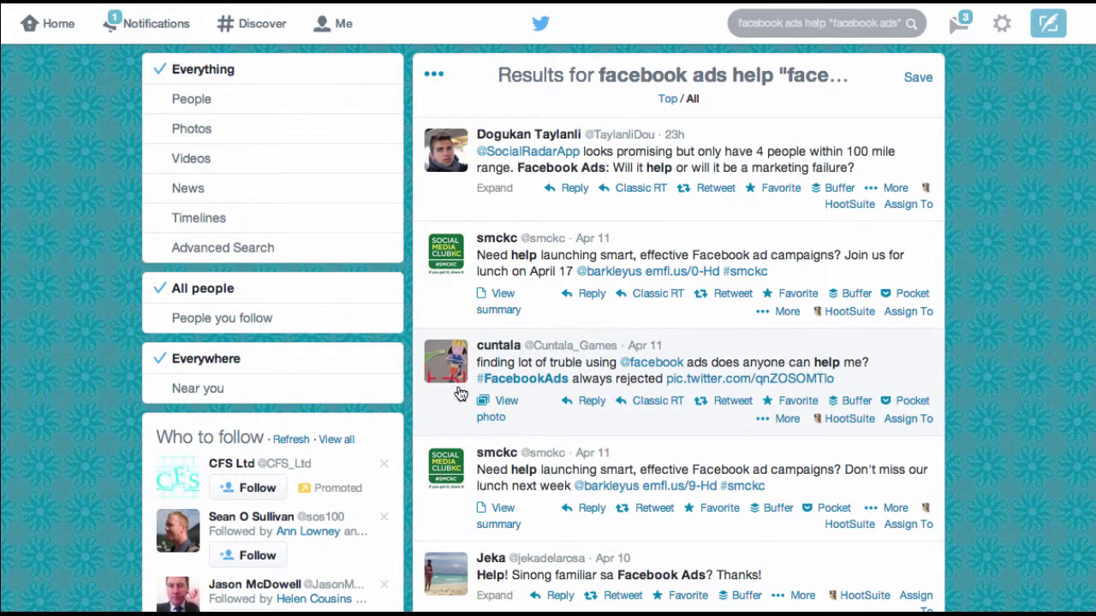
# View the photo attached to the ad-rejection tweet and read further results
pyautogui.click(899, 360)
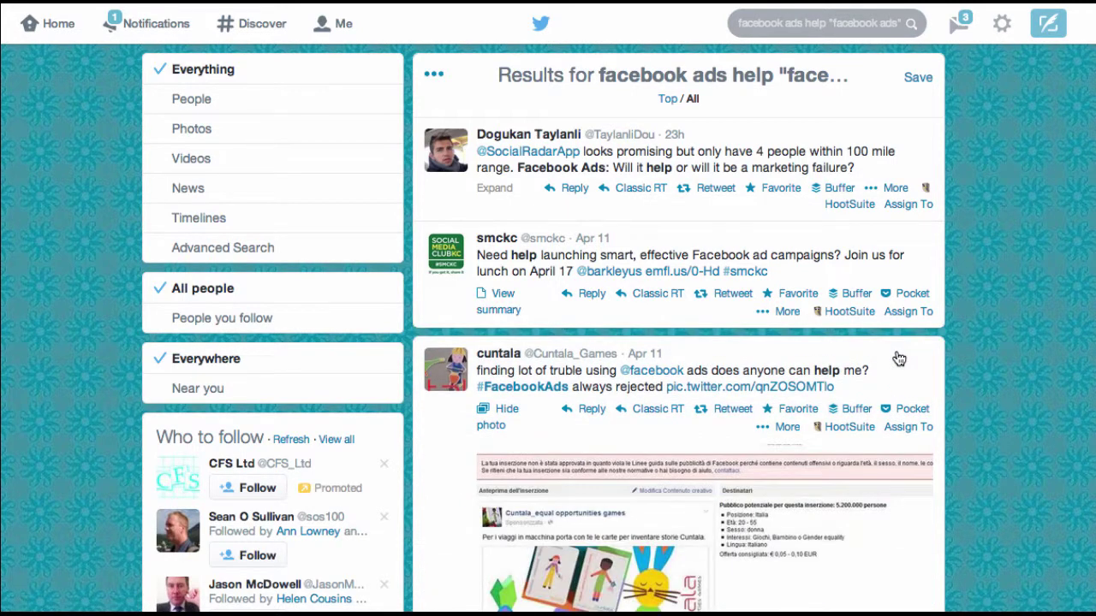
pyautogui.scroll(-3, 1000, 518)
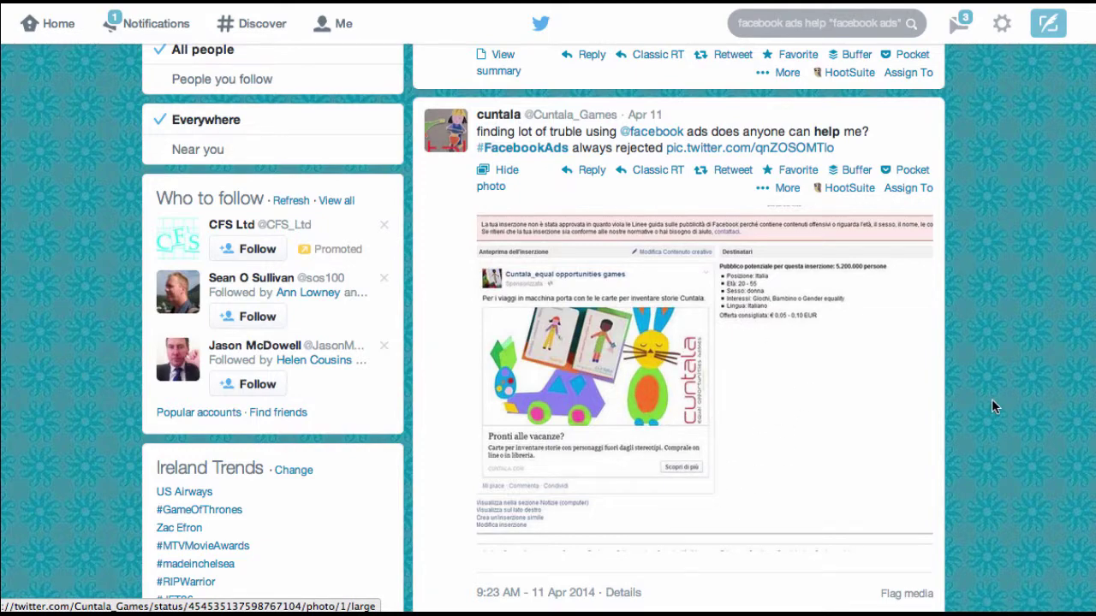
pyautogui.scroll(-3, 1020, 400)
pyautogui.scroll(-8, 1020, 405)
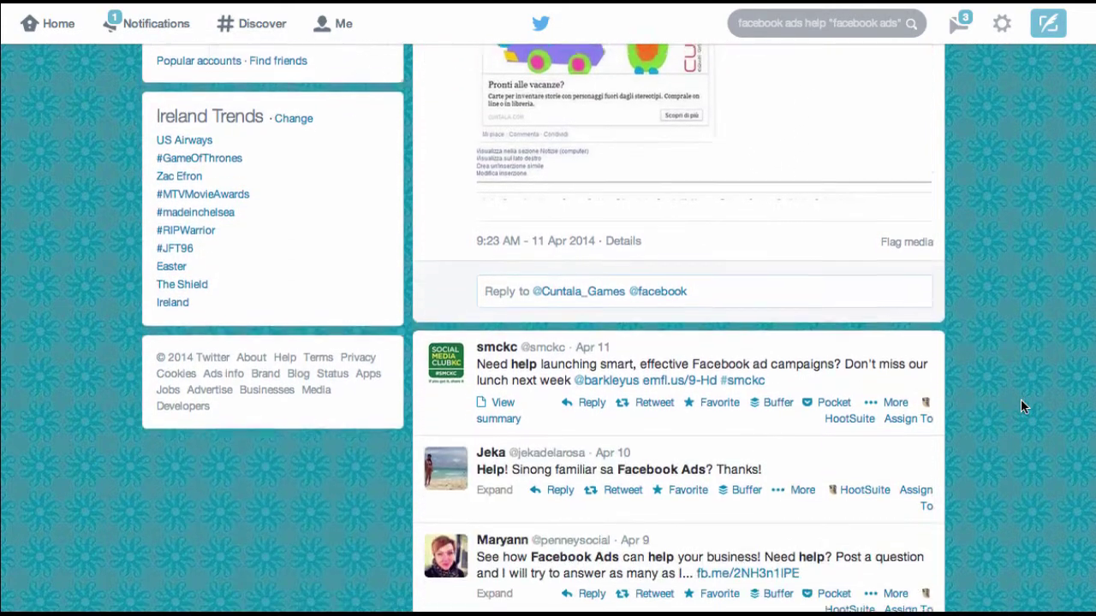
pyautogui.scroll(-3, 1021, 403)
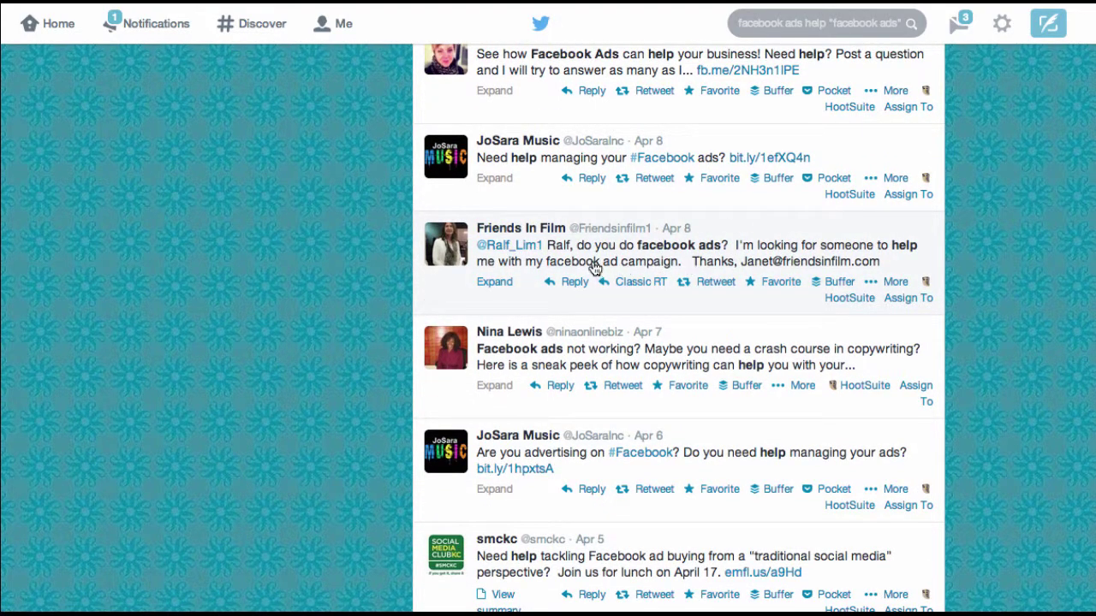
# Expand two help-request tweets to read a reply and see an error screenshot
pyautogui.click(766, 224)
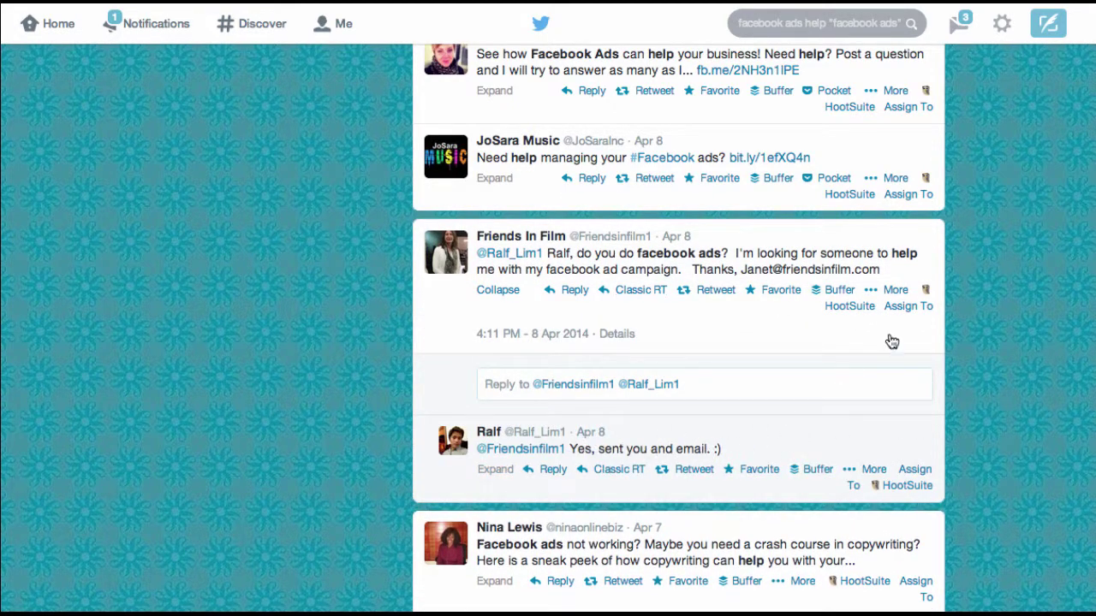
pyautogui.scroll(-2, 1017, 432)
pyautogui.scroll(-10, 1018, 430)
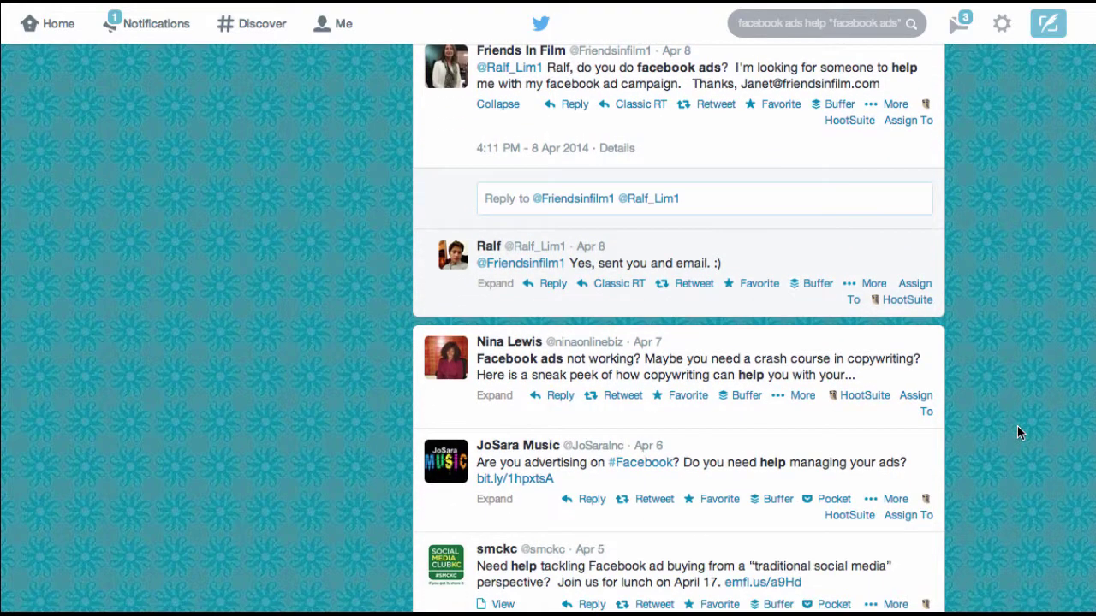
pyautogui.scroll(-3, 1017, 425)
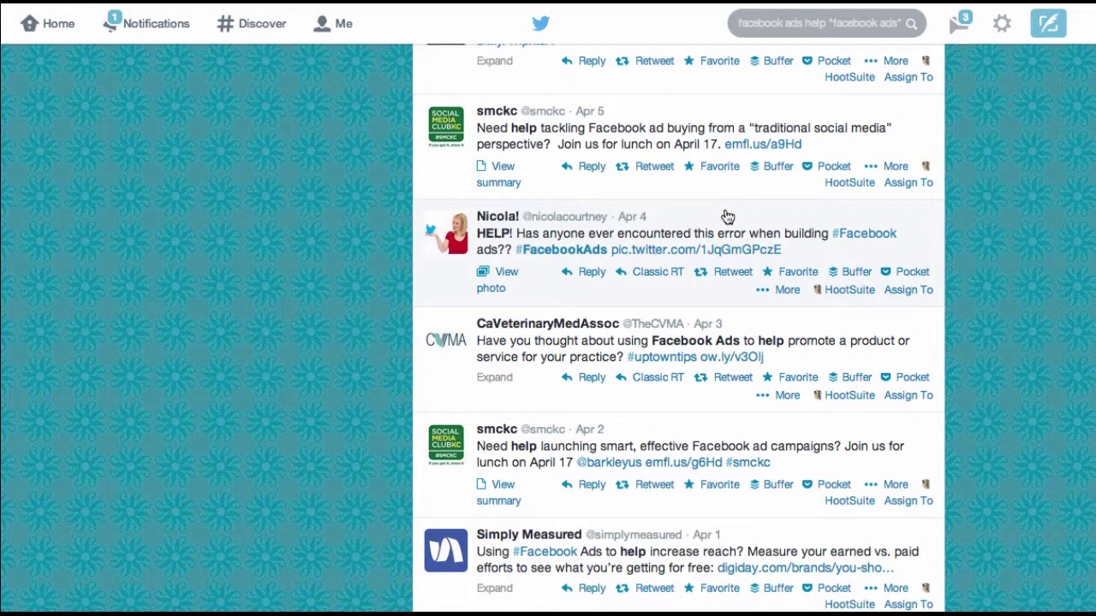
pyautogui.click(726, 217)
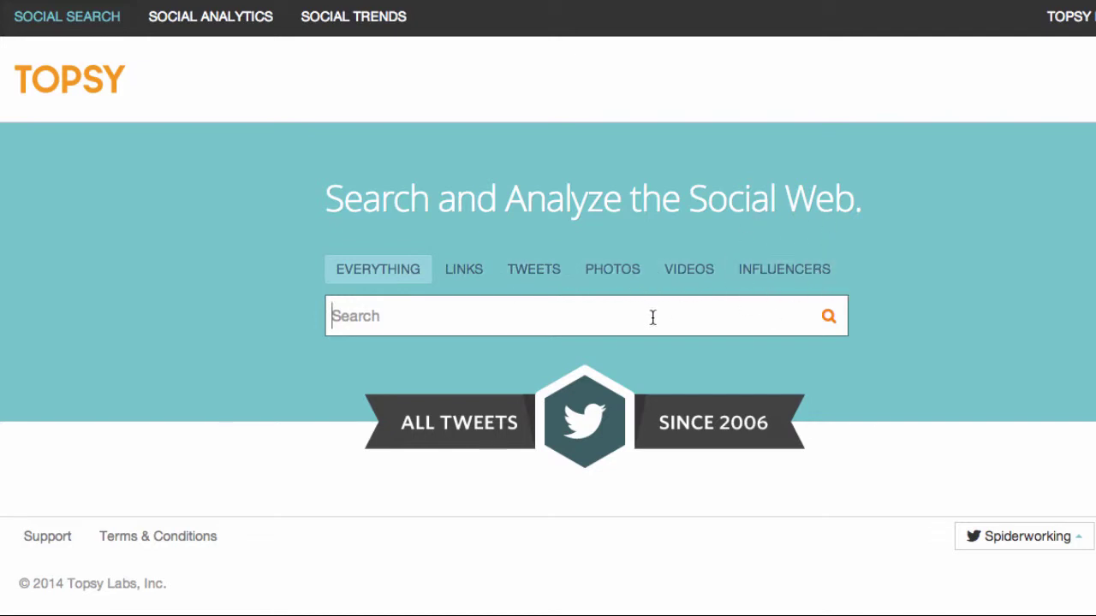
# Search Topsy for the exact phrase "facebook ads"
pyautogui.write('"facebook ads')
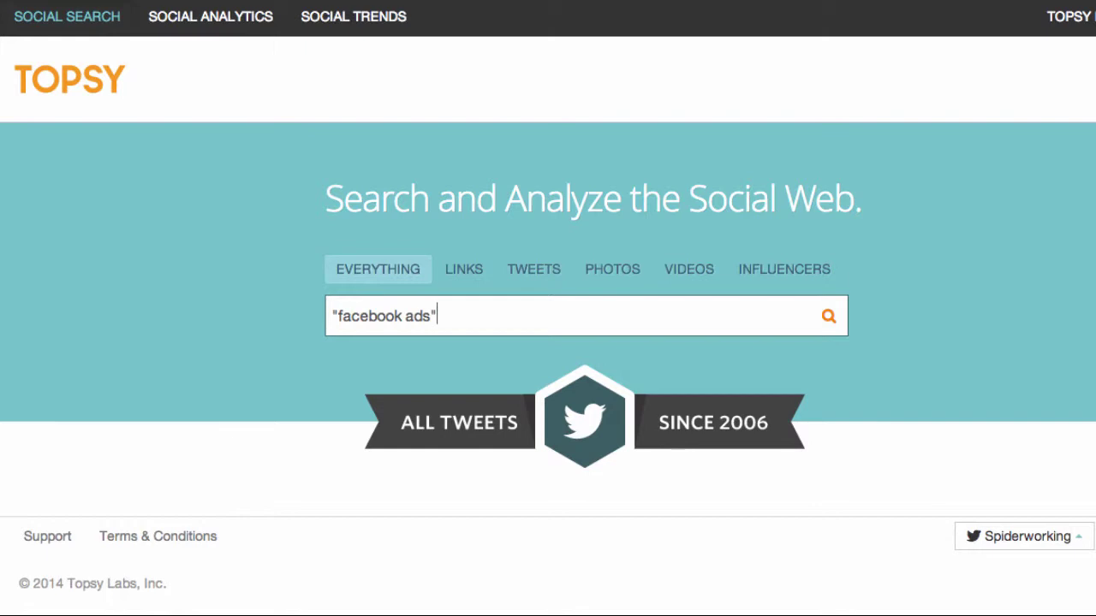
pyautogui.click(828, 317)
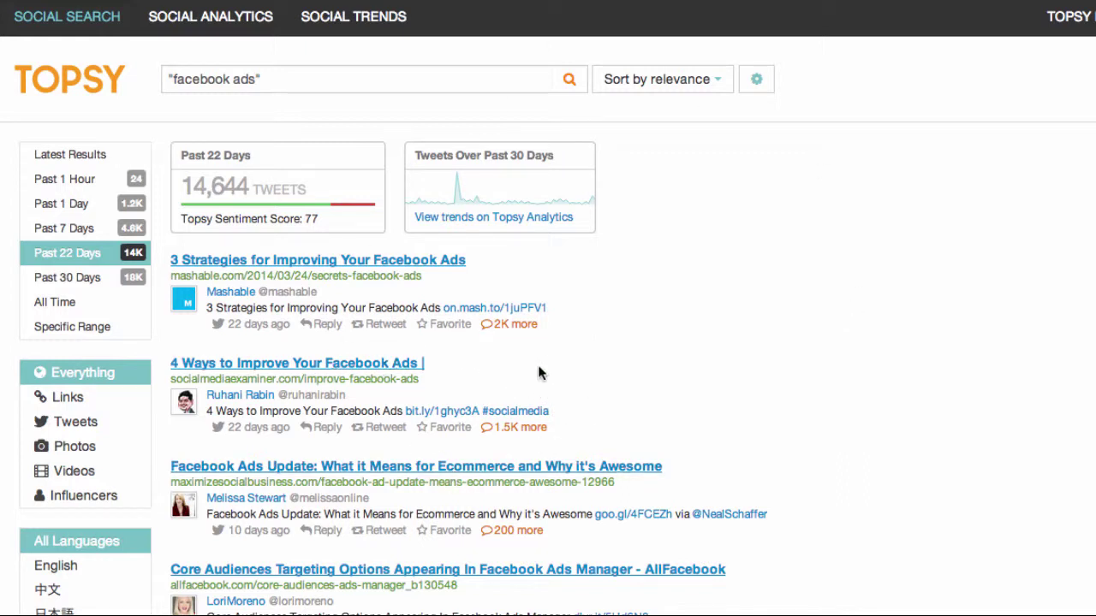
# Set a specific date range starting 1 January 2014
pyautogui.click(84, 182)
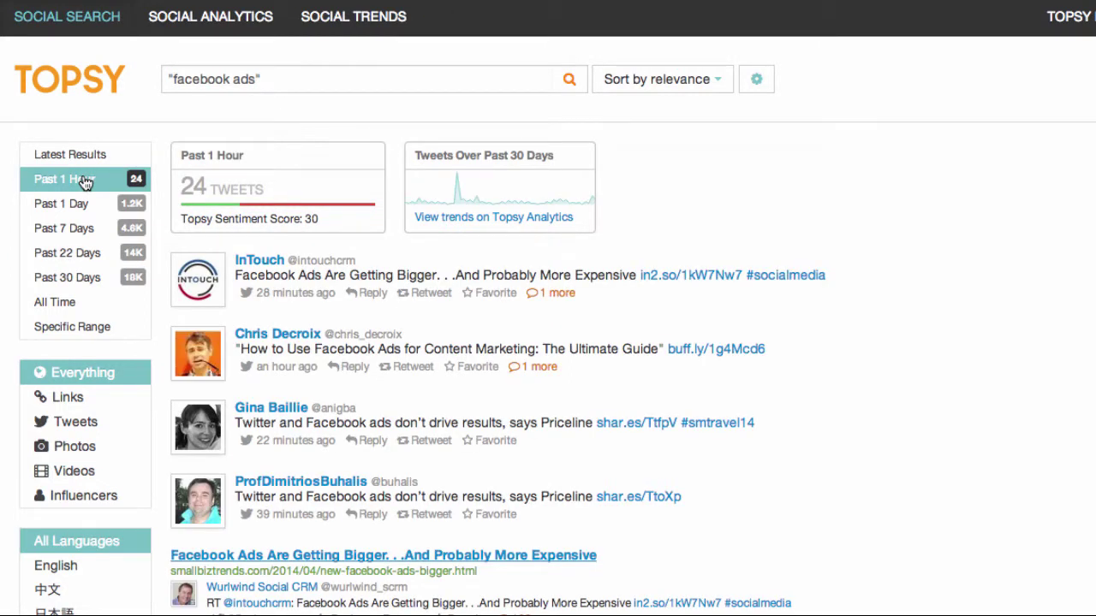
pyautogui.click(87, 334)
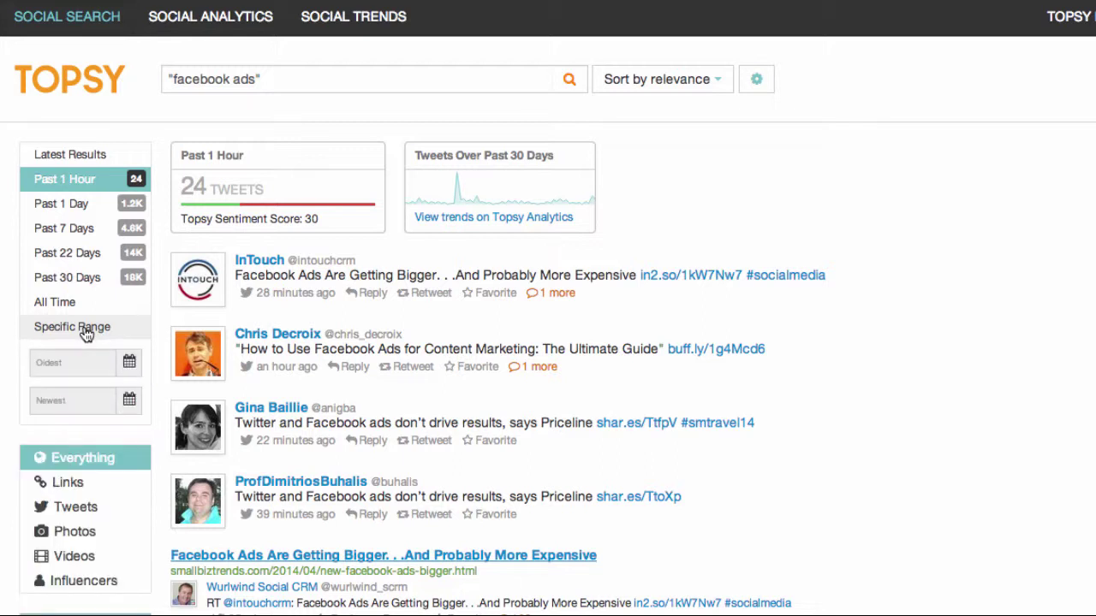
pyautogui.click(129, 362)
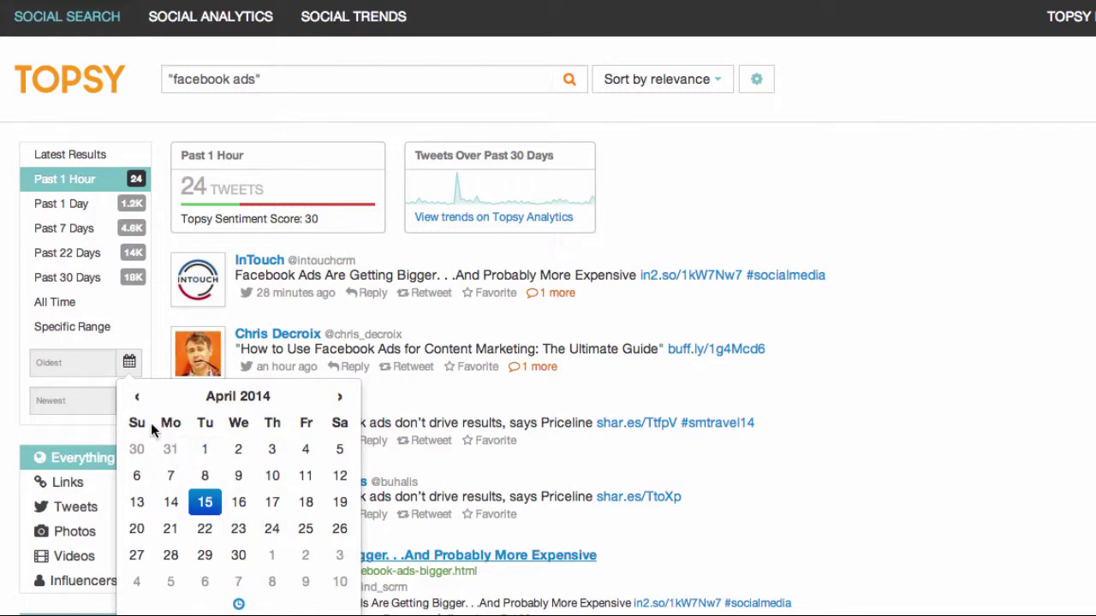
pyautogui.click(138, 404)
pyautogui.click(139, 404)
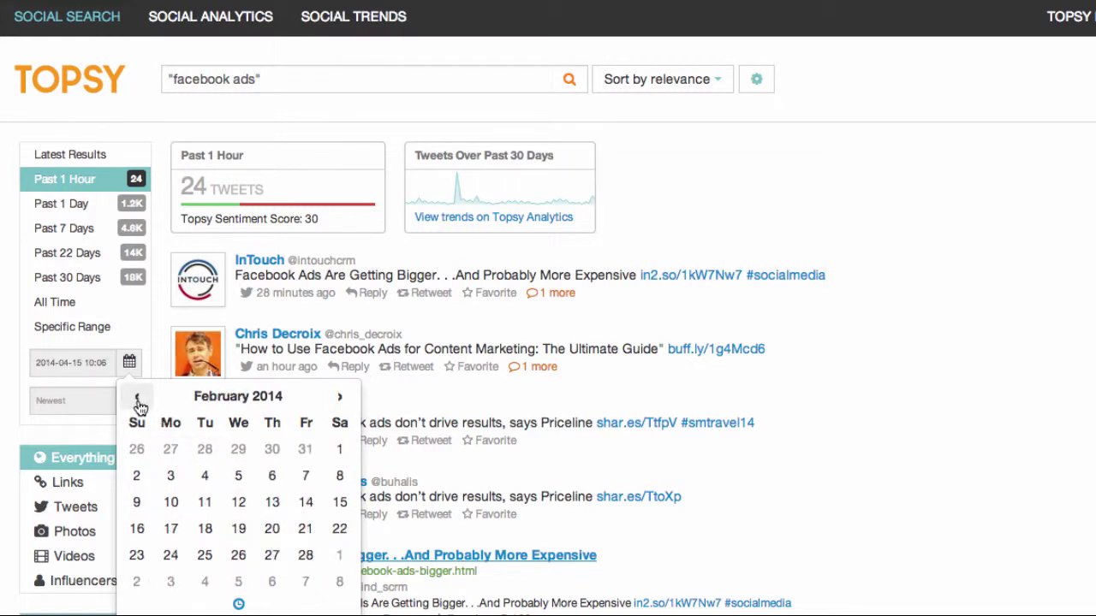
pyautogui.click(139, 404)
pyautogui.click(238, 449)
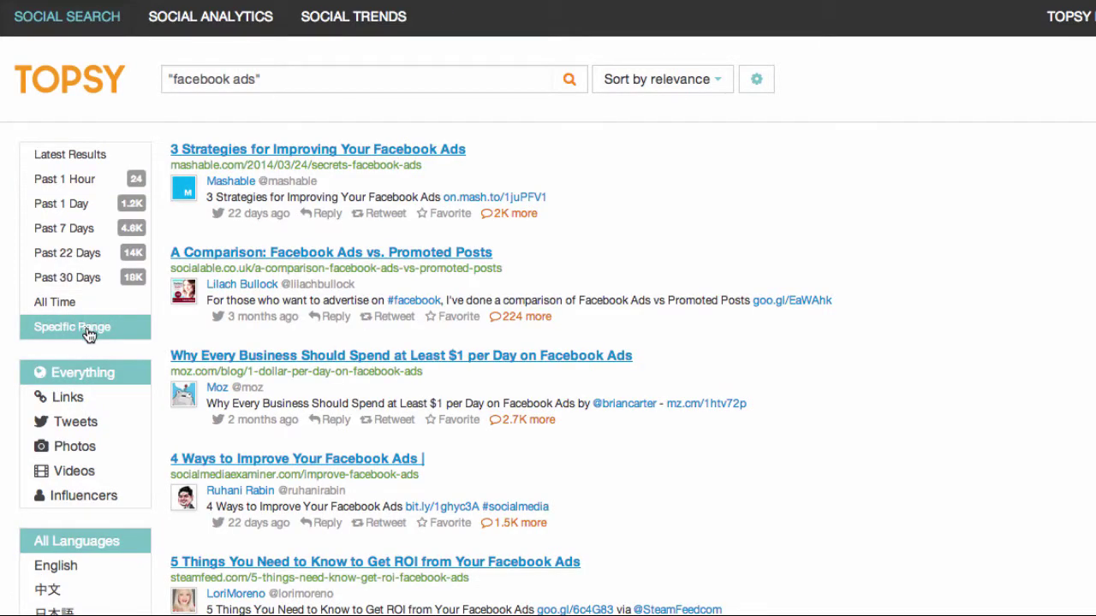
# End the date range on 1 April and show Influencers
pyautogui.click(89, 334)
pyautogui.click(128, 400)
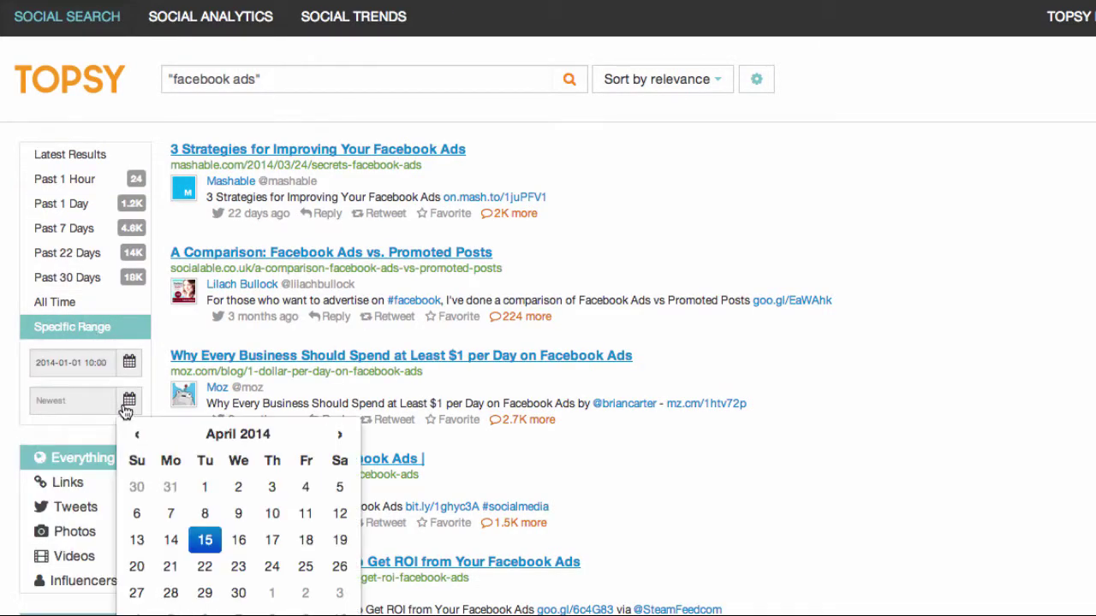
pyautogui.click(205, 485)
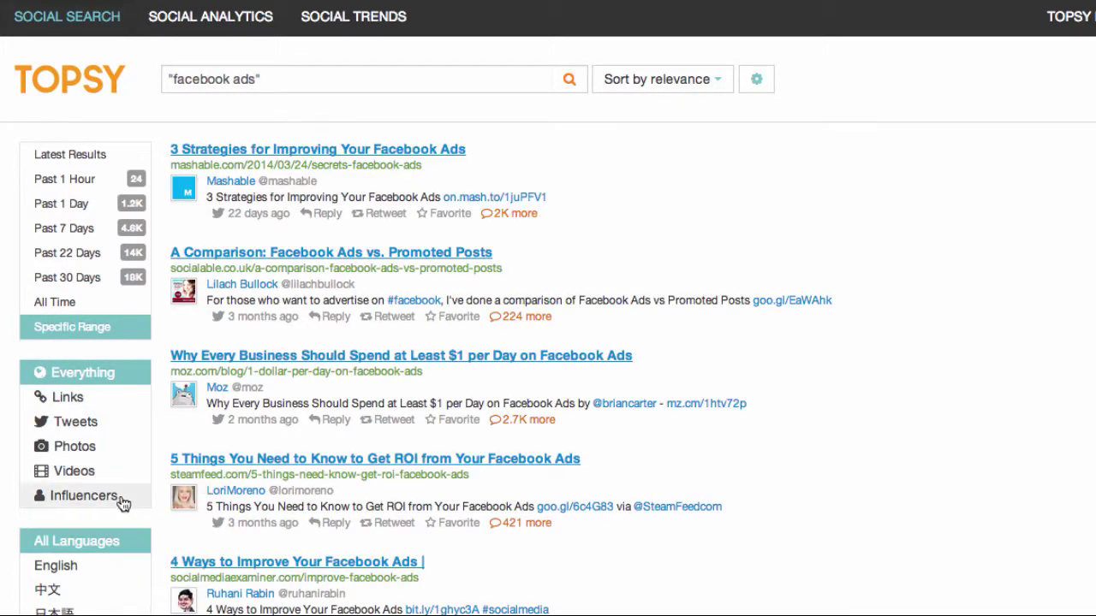
pyautogui.click(97, 500)
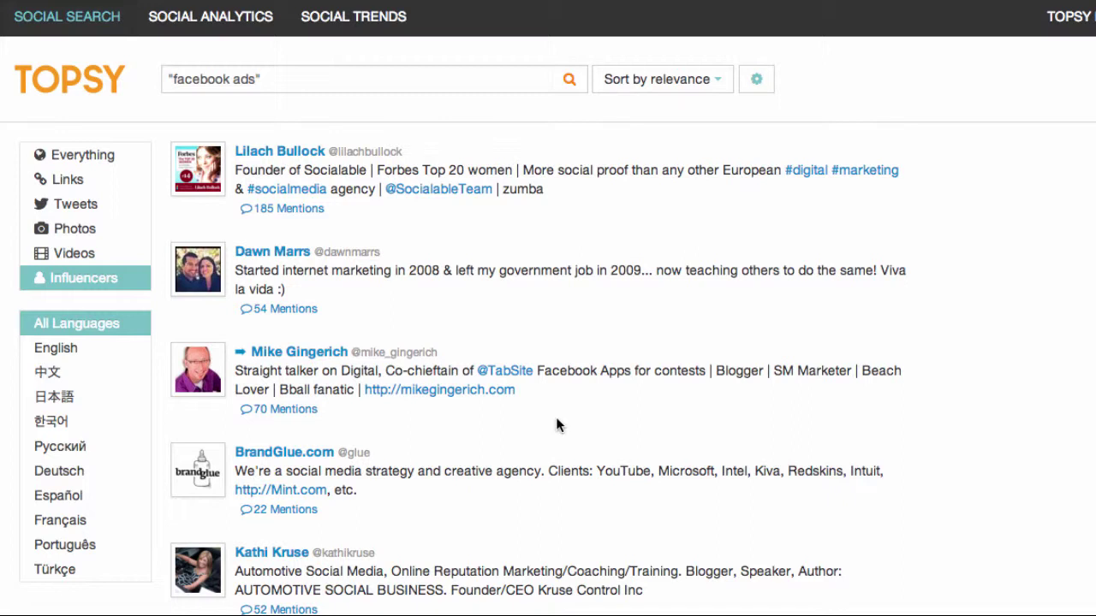
# Open Topsy's Advanced Search from the gear menu and focus the All these words field
pyautogui.scroll(-3, 556, 418)
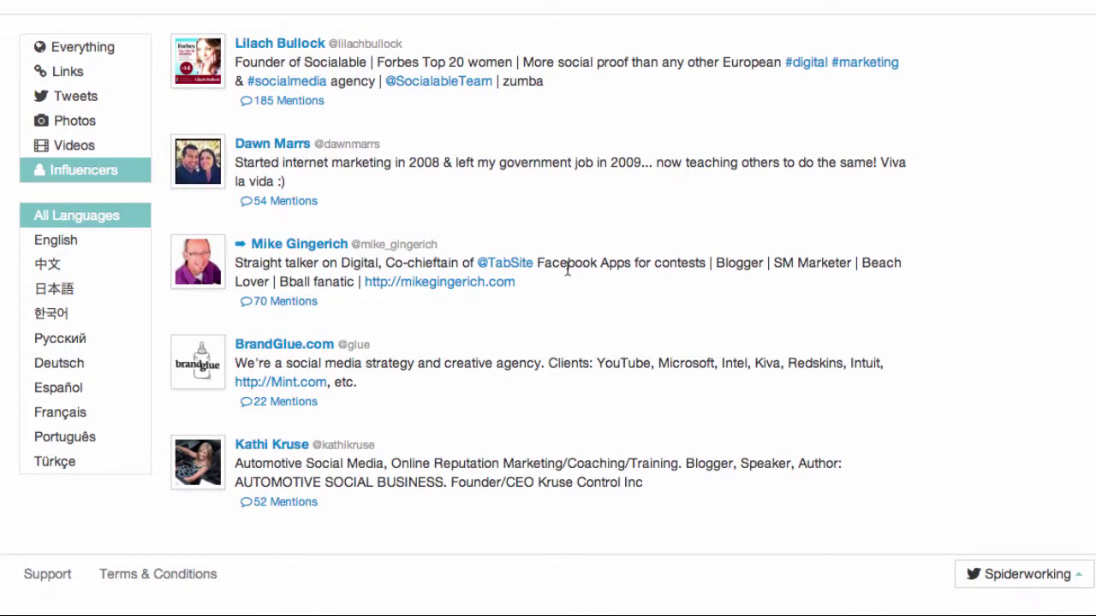
pyautogui.scroll(3, 567, 269)
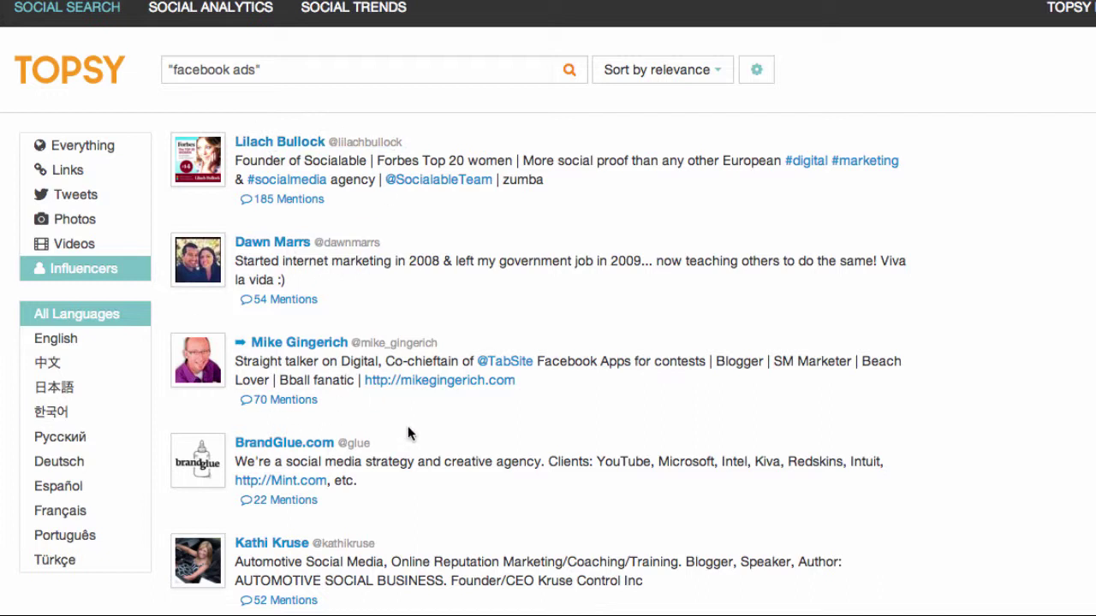
pyautogui.click(661, 69)
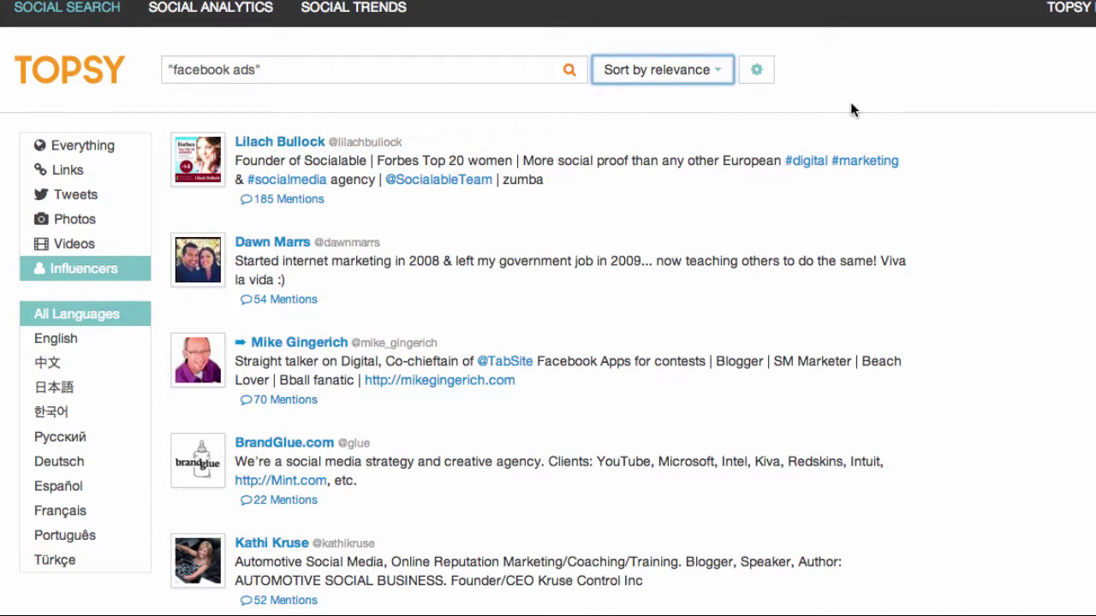
pyautogui.click(759, 75)
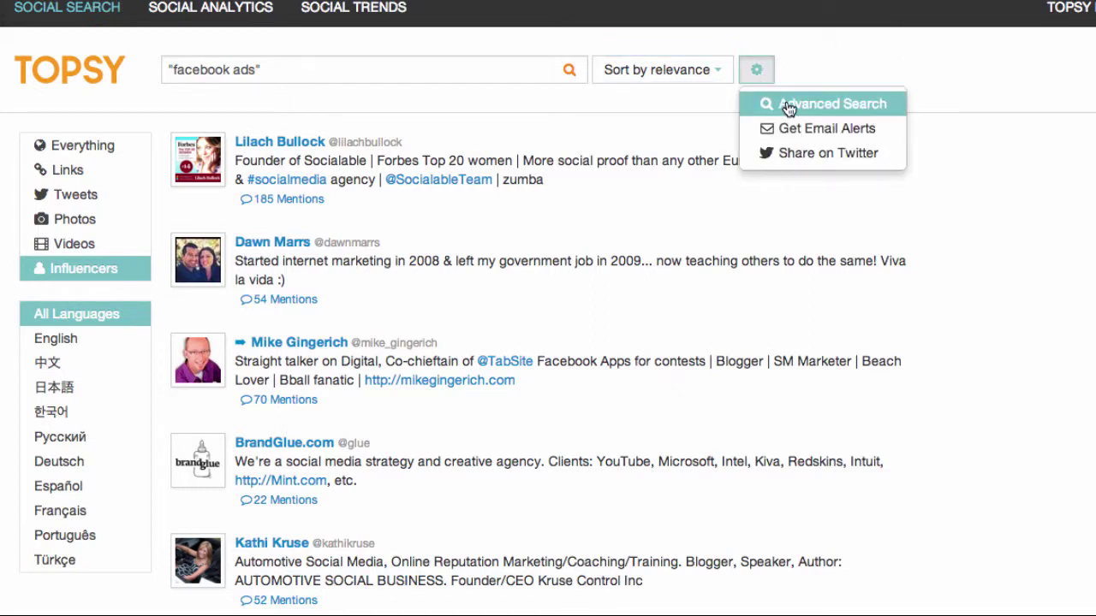
pyautogui.click(789, 108)
pyautogui.click(589, 137)
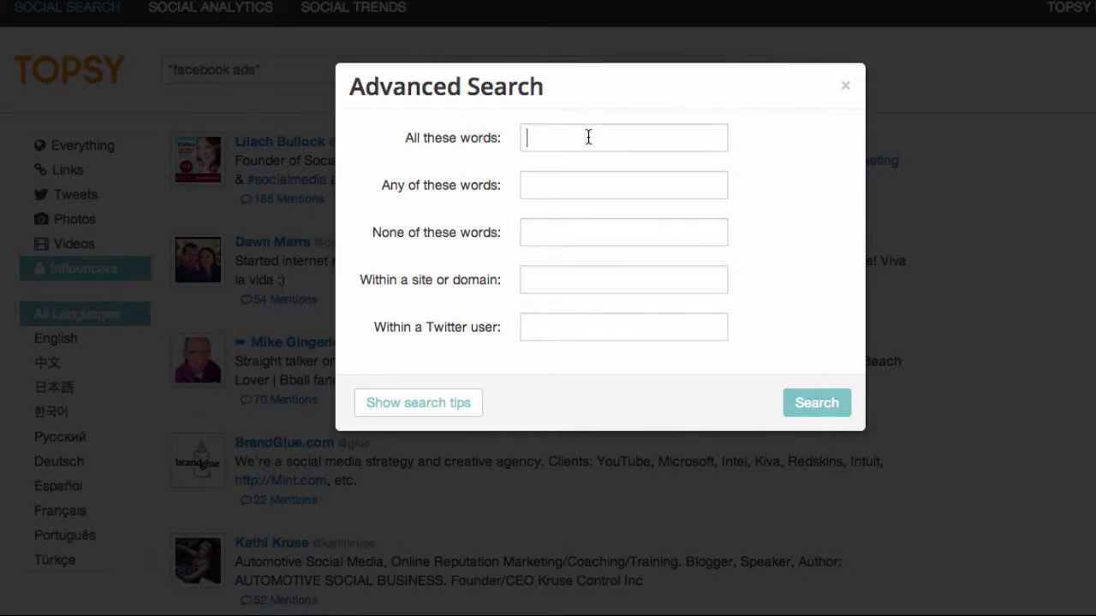